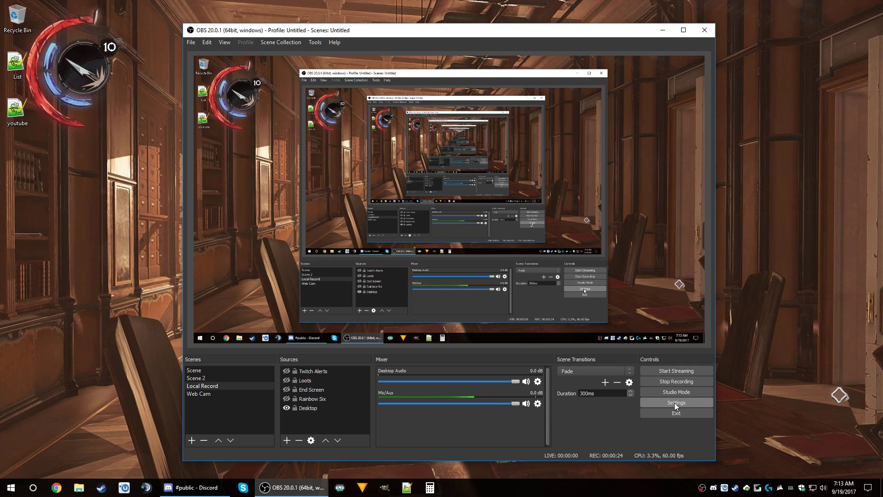
Step: Open OBS Studio's Settings dialog from the Controls panel
left_click(668, 404)
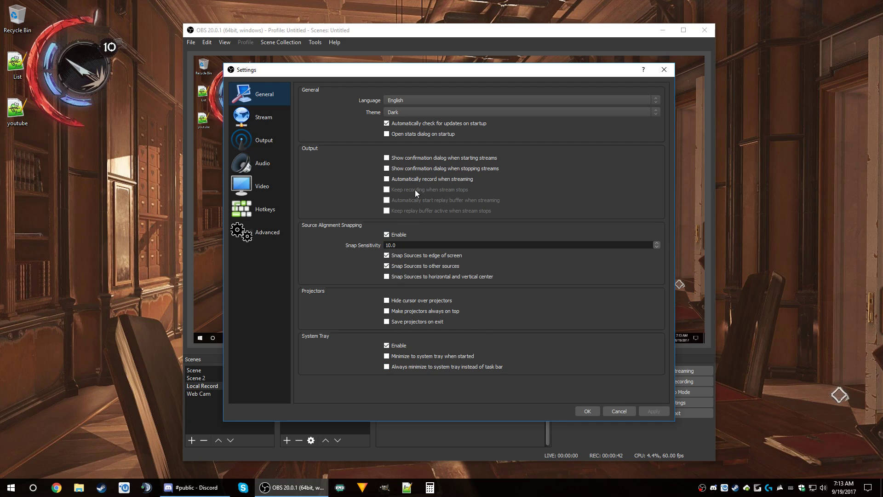
Step: Review the General page, then show the Stream page with Twitch on US East: Chicago
left_click(270, 118)
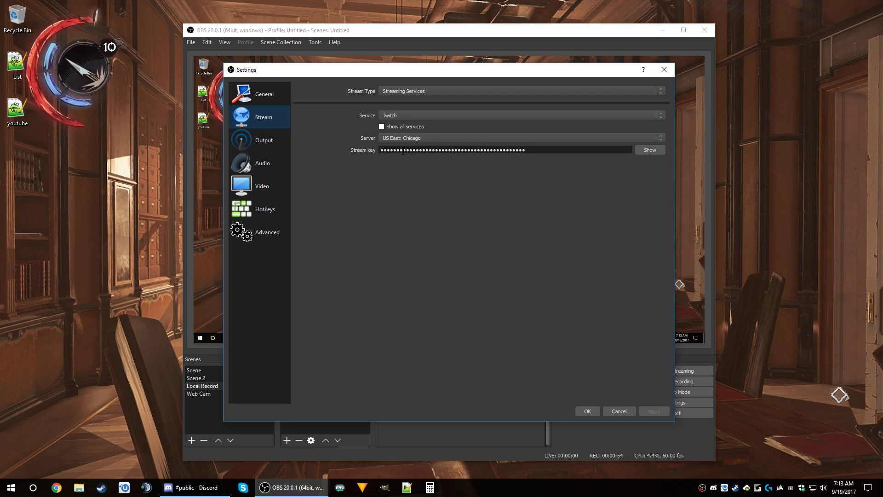
Step: Show the Output page's streaming encoder: NVENC H.264 at CBR, bitrate 5000
left_click(266, 142)
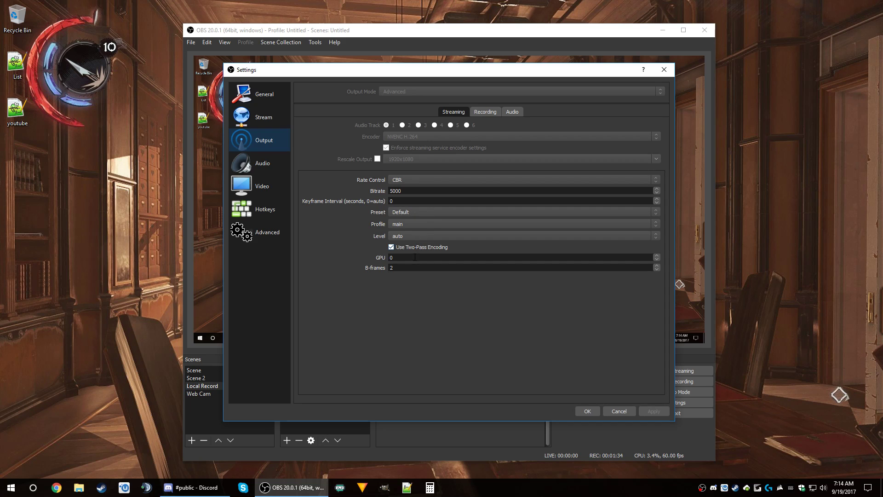
Step: Show recording output: MP4 to D:\Video\OBS Record, NVENC H.264, CQP 18
left_click(481, 113)
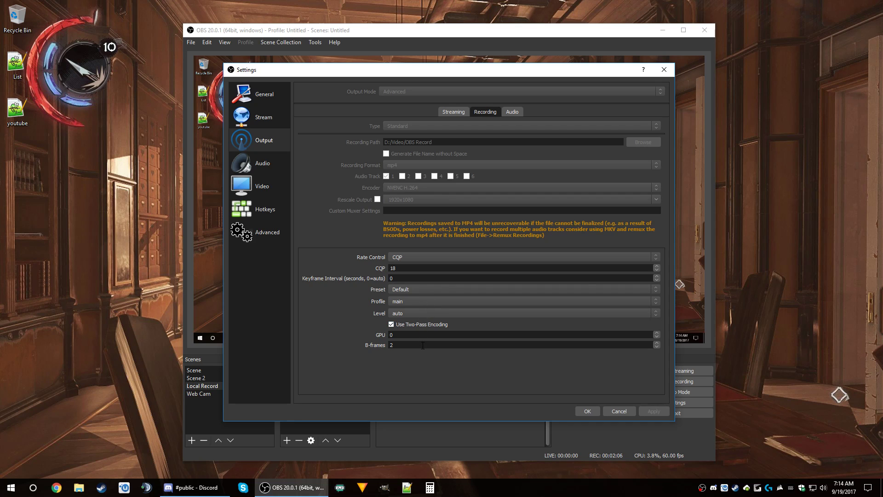
Step: Check the six audio track bitrates, then show the Audio page at 44.1 kHz stereo
left_click(514, 112)
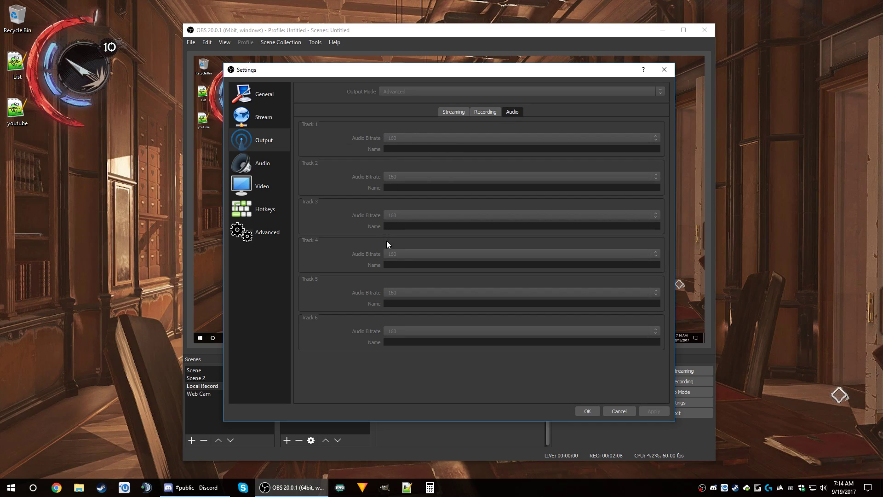
left_click(259, 163)
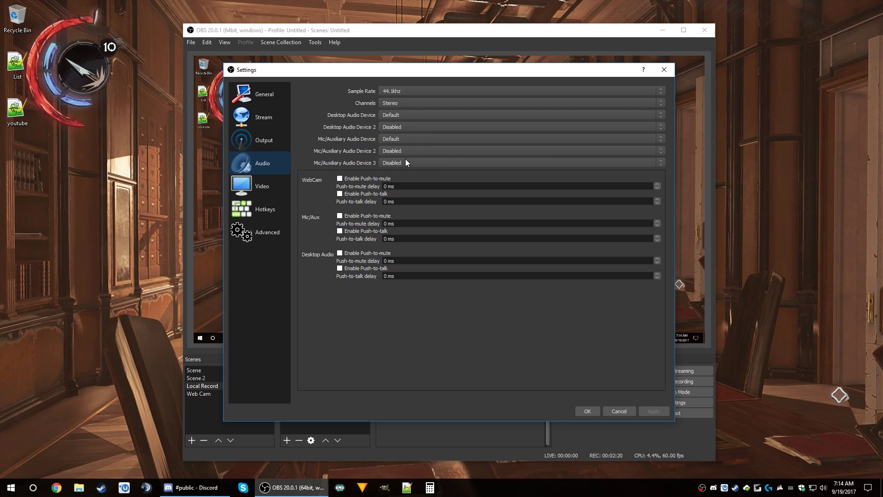
Step: Review the Video and Hotkeys pages, ending on Advanced with High process priority
left_click(262, 186)
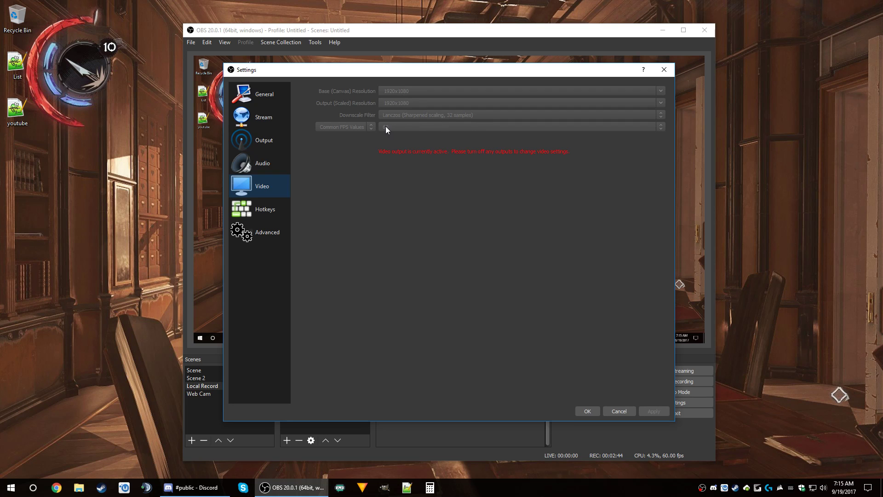
left_click(266, 209)
scroll(424, 201, "down", 15)
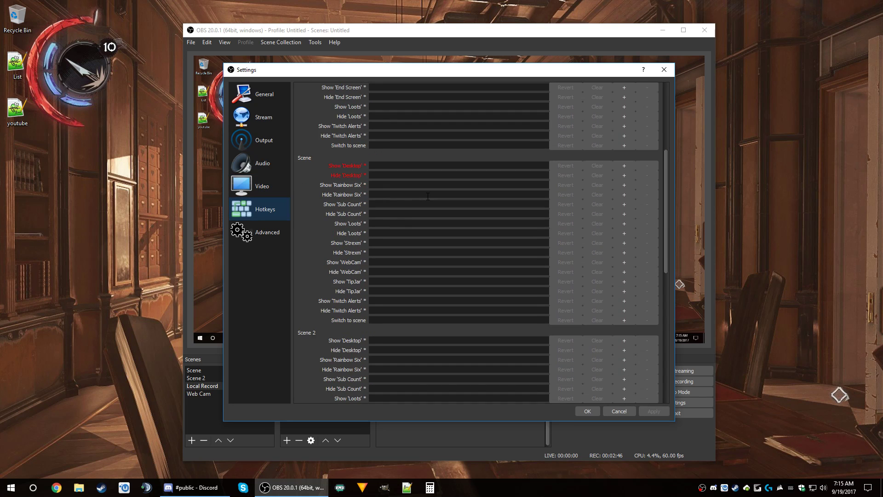
scroll(424, 200, "up", 15)
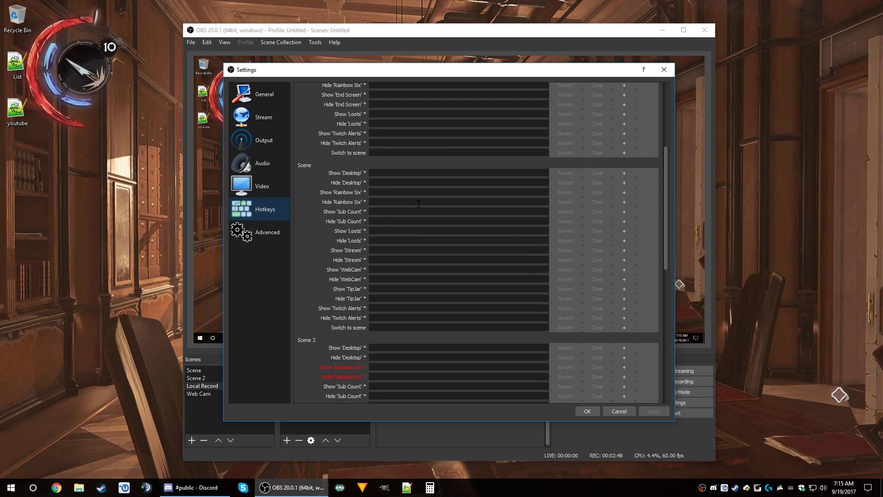
left_click(270, 230)
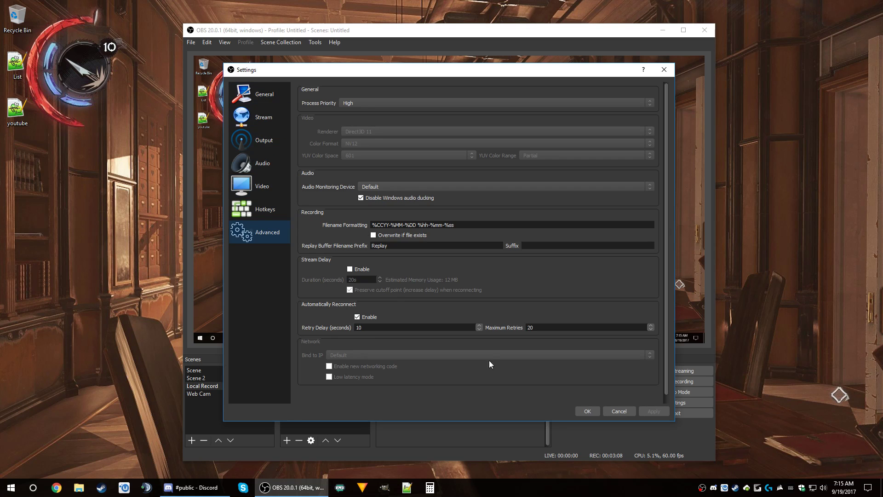
Step: Save and close Settings, then switch to the scene named Scene
left_click(587, 411)
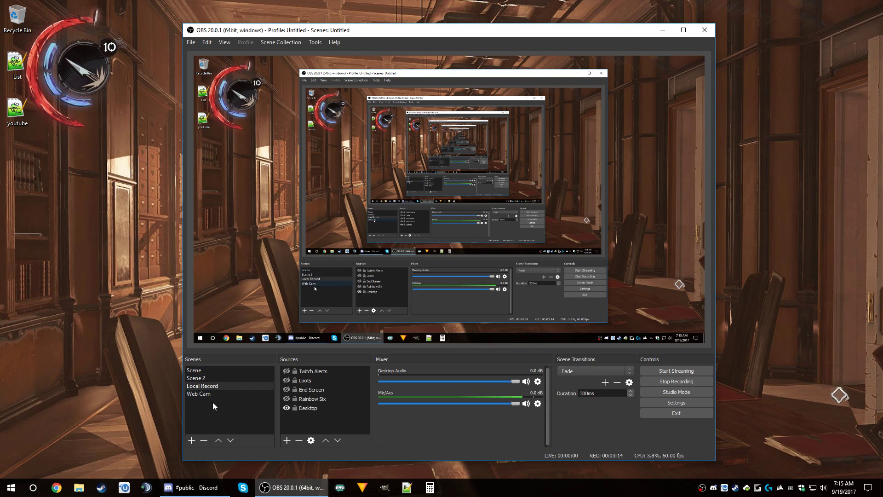
left_click(230, 368)
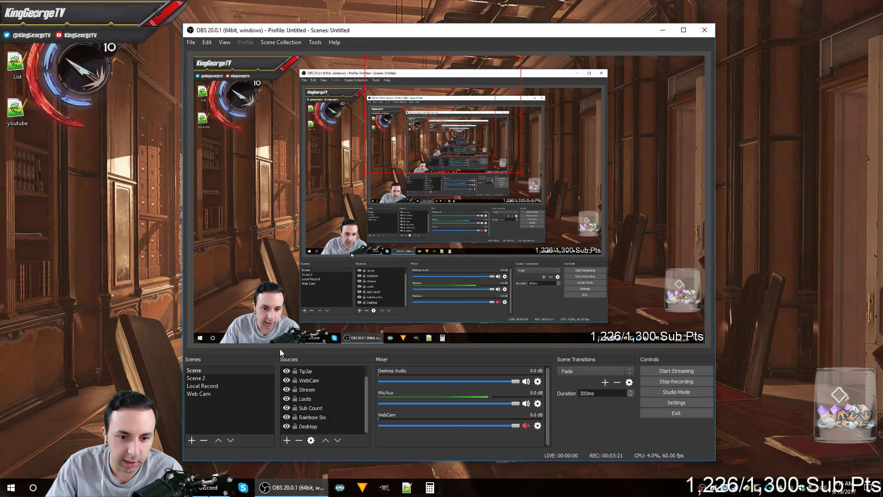
Step: View the WebCam source's properties without changes, then open its Filters showing Chroma Key
left_click(324, 371)
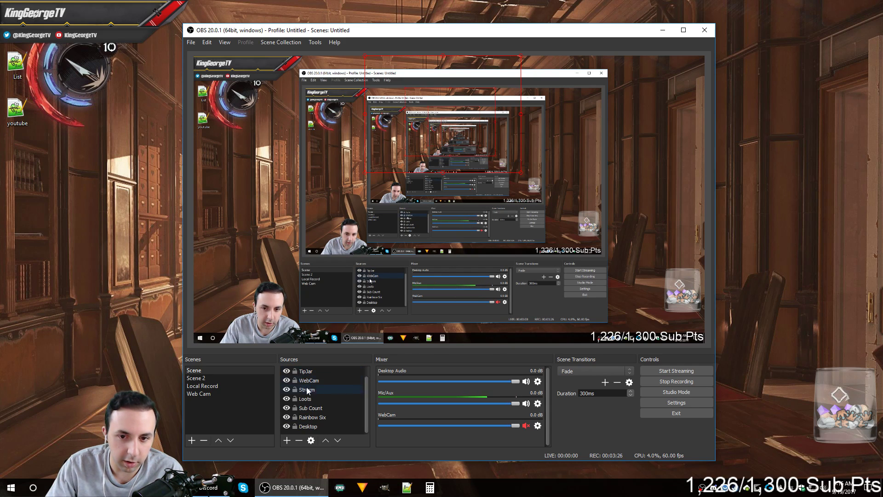
left_click(317, 380)
right_click(316, 379)
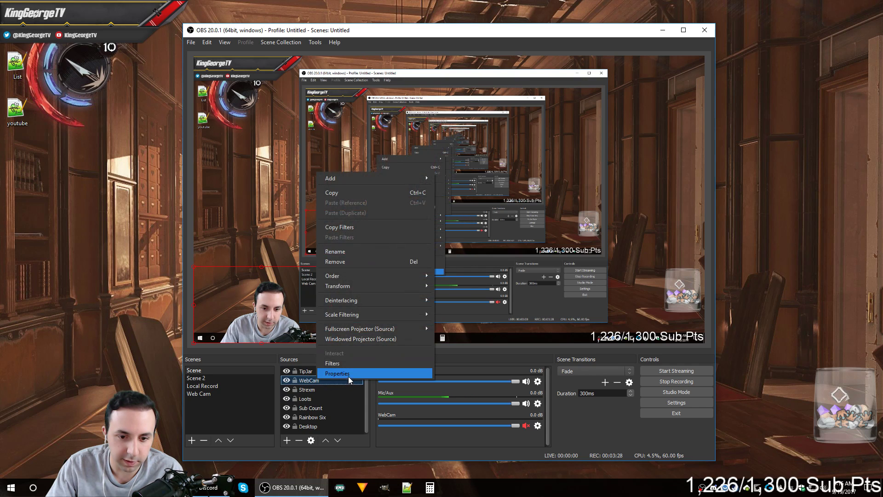
left_click(349, 375)
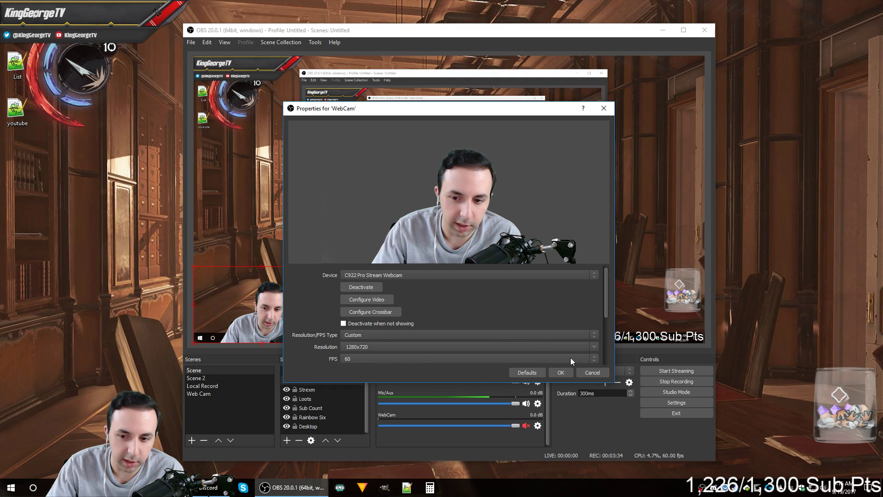
left_click(593, 372)
right_click(330, 378)
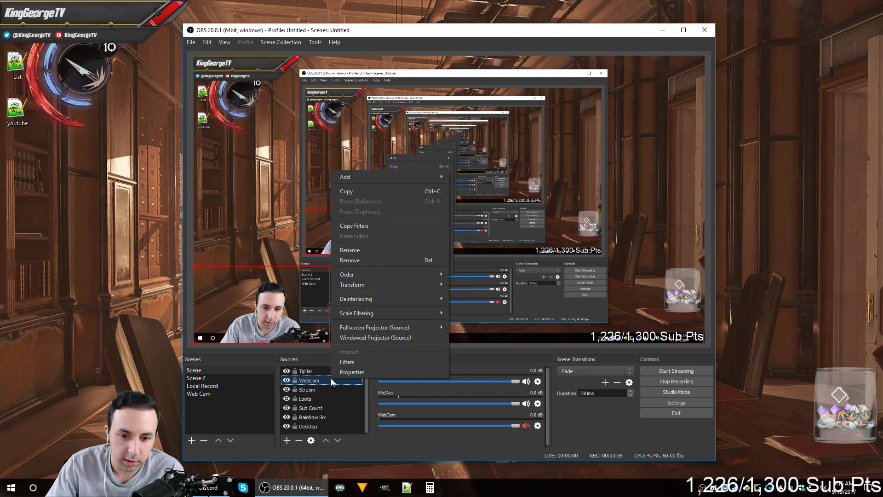
left_click(364, 364)
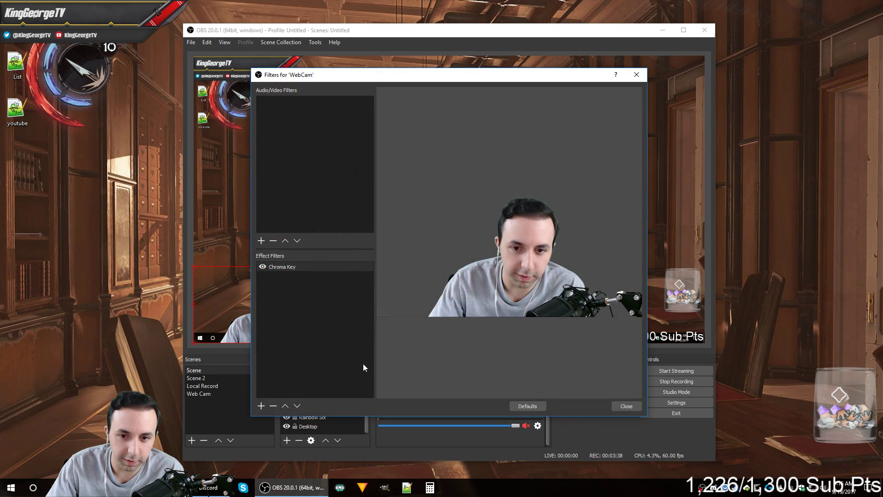
Step: Review Chroma Key: Green key, similarity 410, smoothness 93, spill reduction 100, opacity 100
left_click(294, 266)
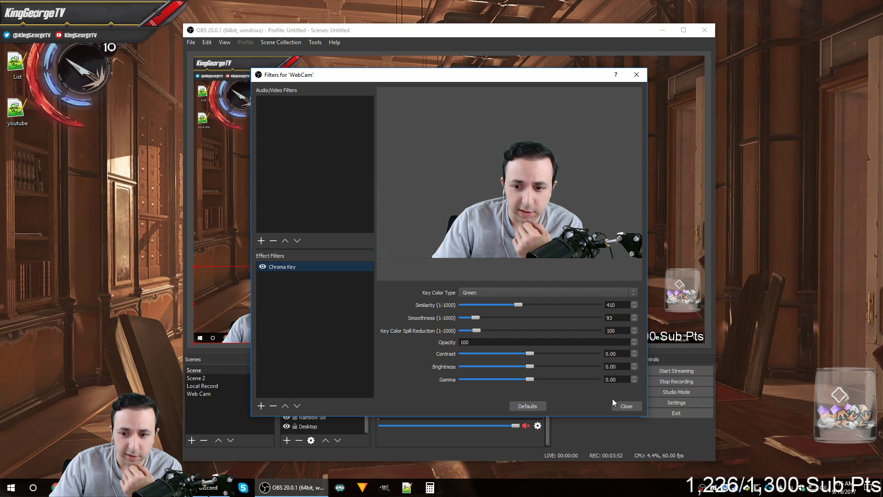
left_click(637, 405)
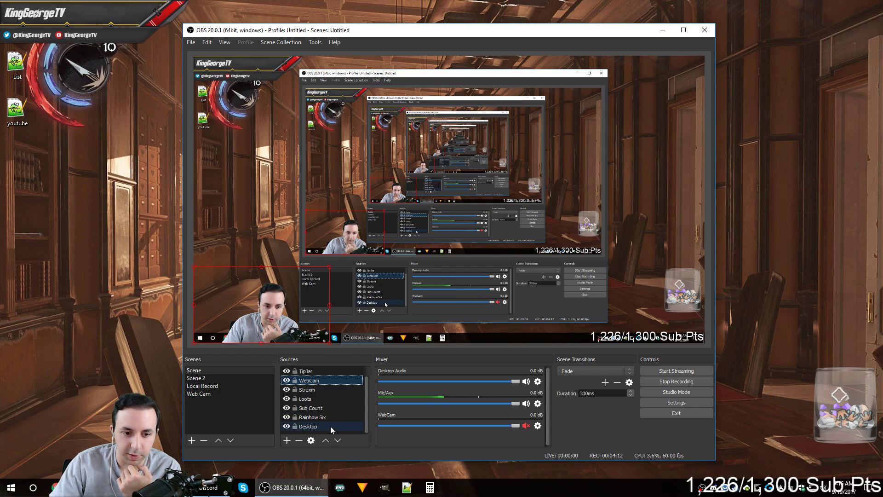
Step: Hide the desktop capture, settle on Local Record after trying Scene 2, and open Mic/Aux filters
left_click(287, 426)
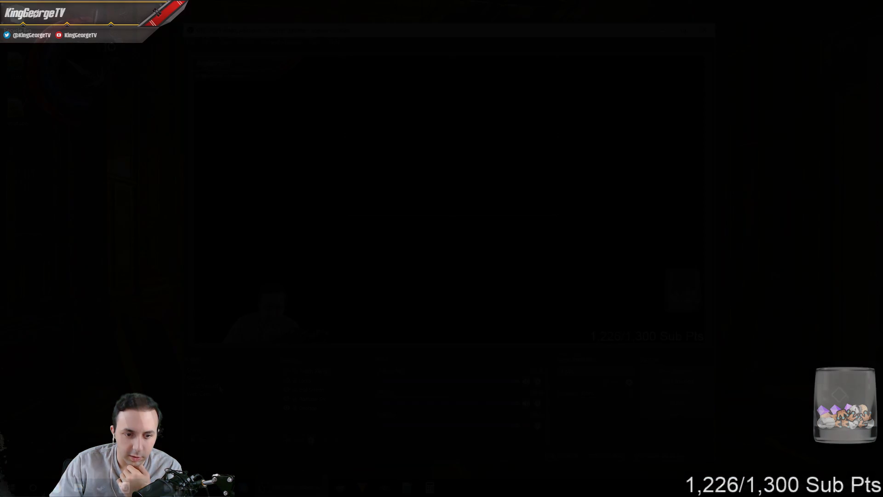
left_click(219, 385)
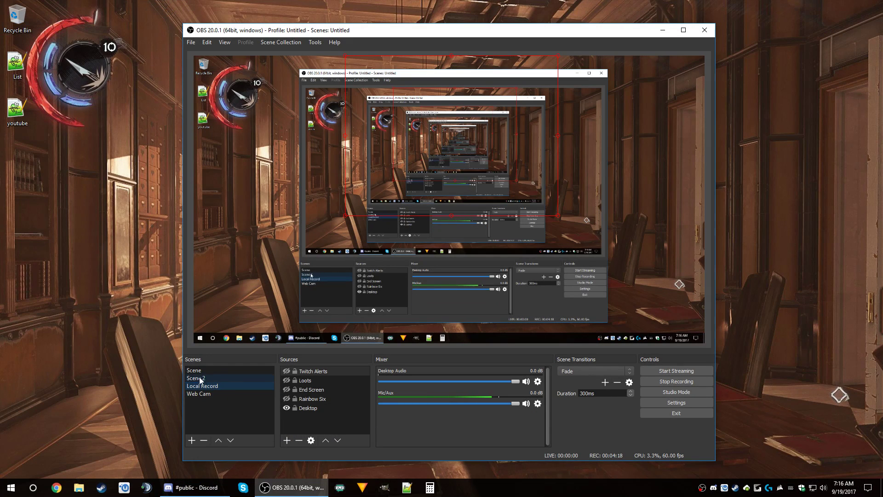
left_click(206, 377)
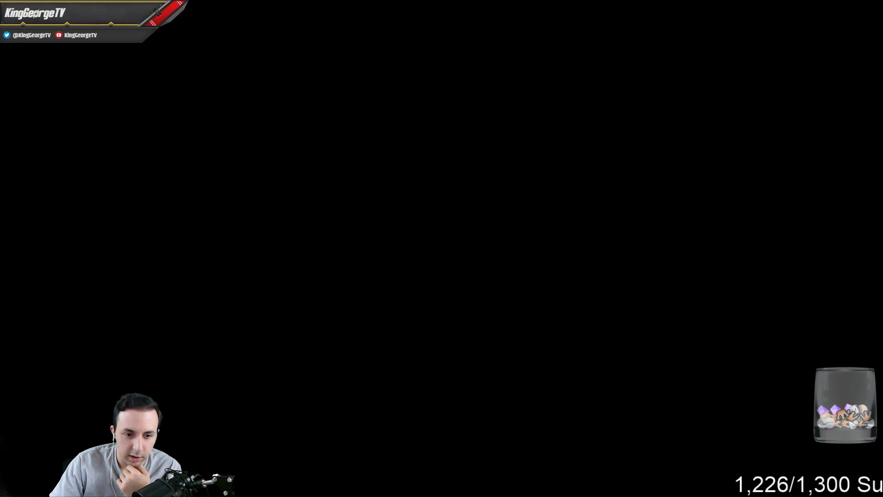
left_click(225, 389)
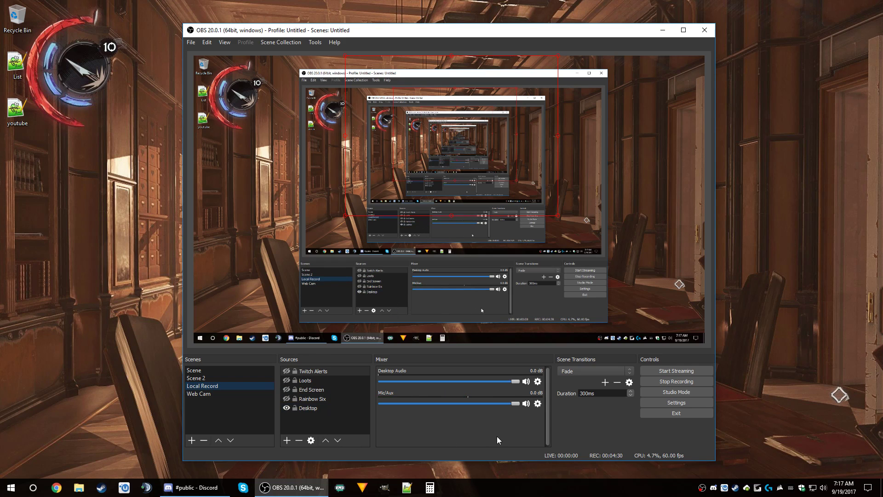
left_click(538, 404)
left_click(572, 411)
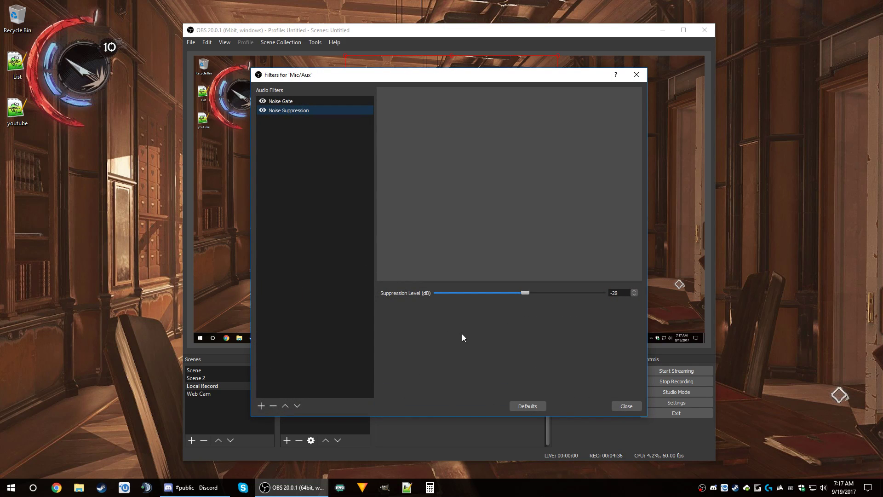
left_click(305, 101)
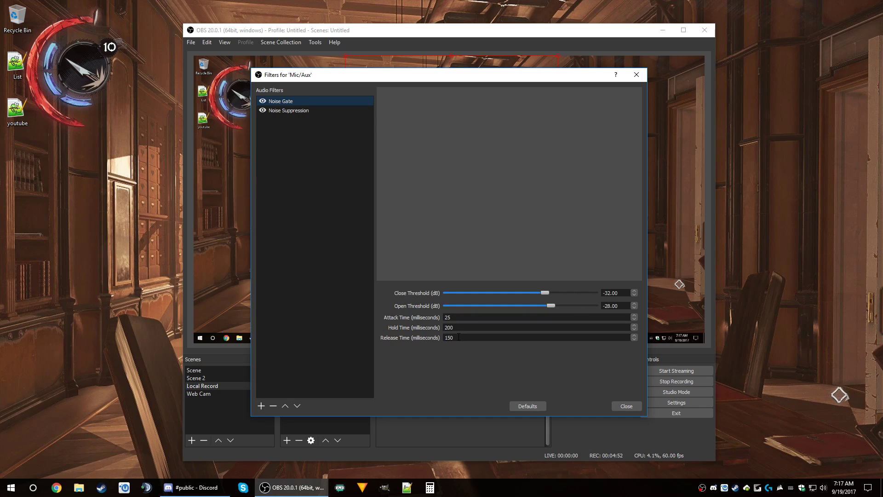
left_click(290, 114)
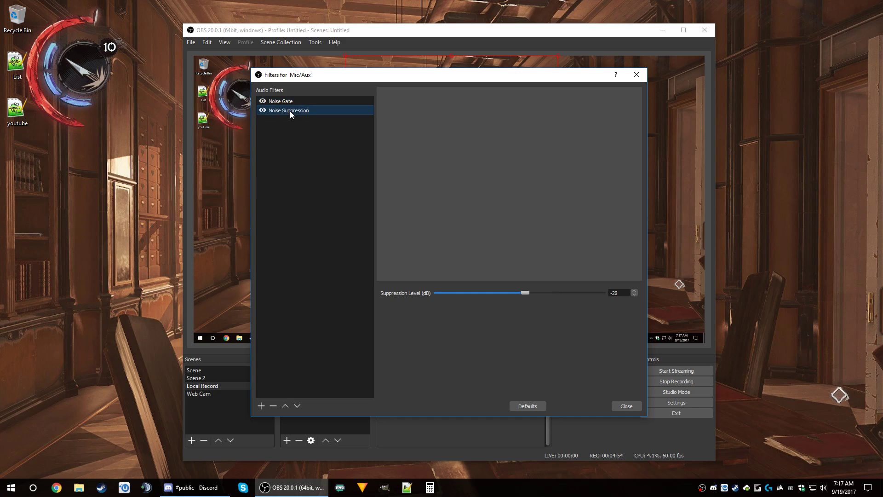
left_click(623, 405)
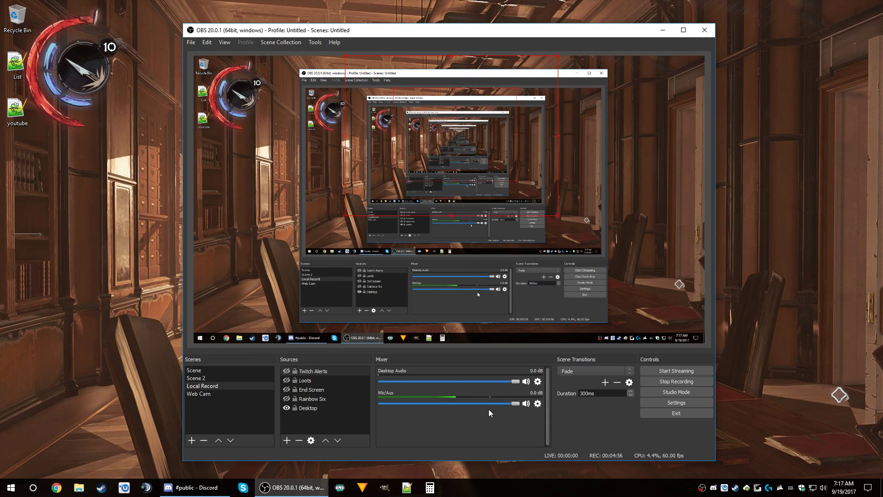
left_click(537, 382)
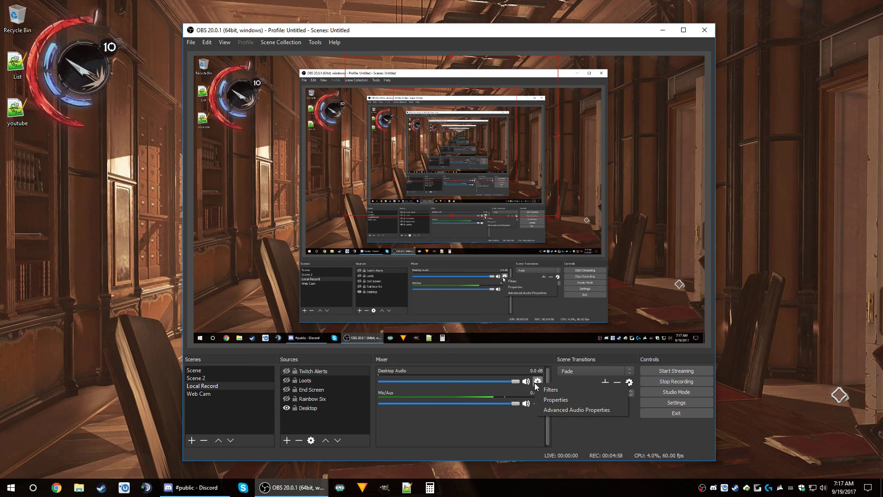
left_click(560, 389)
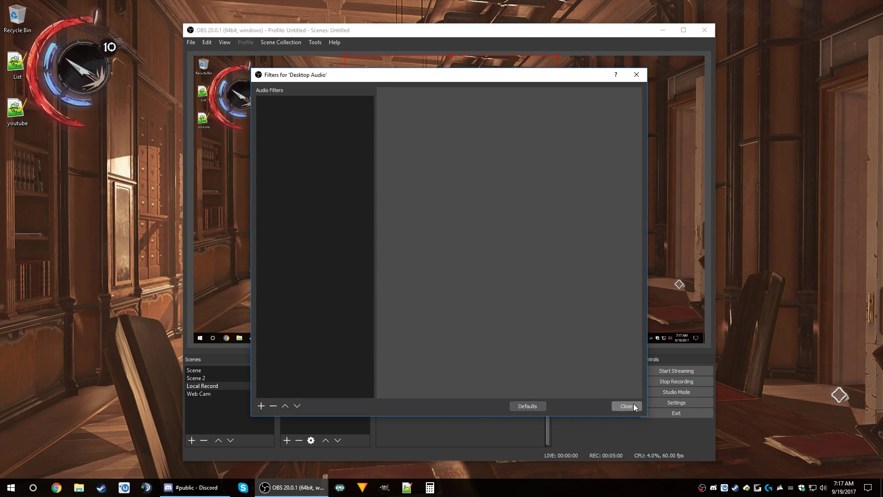
left_click(626, 405)
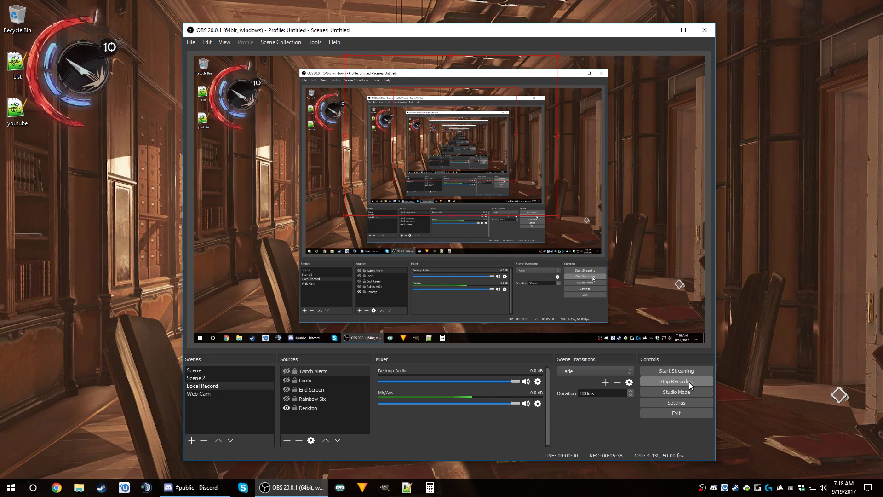
left_click(651, 402)
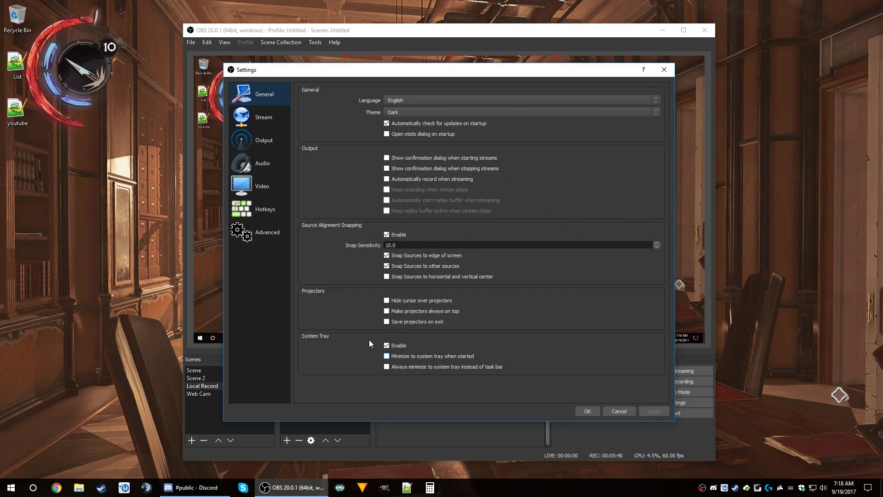
left_click(272, 143)
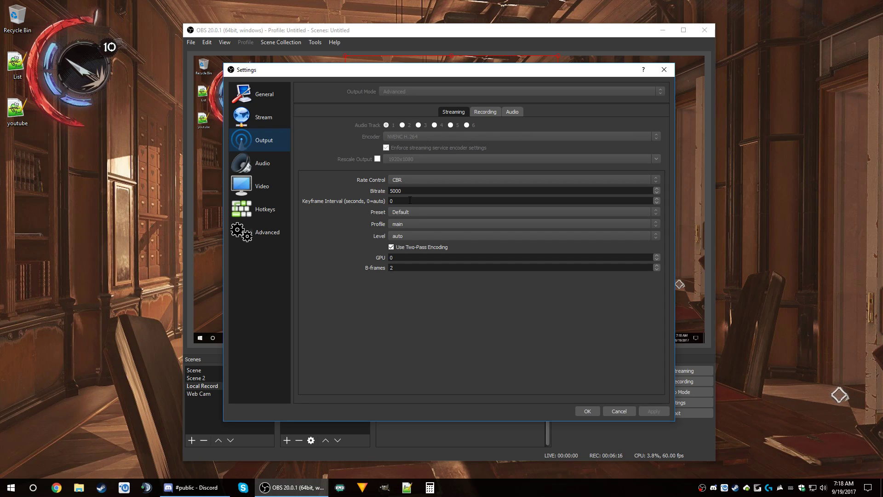
left_click(619, 411)
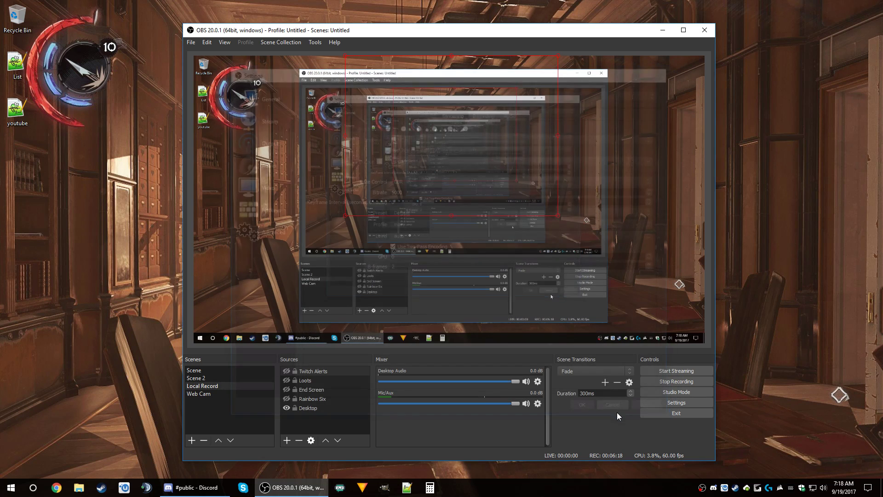